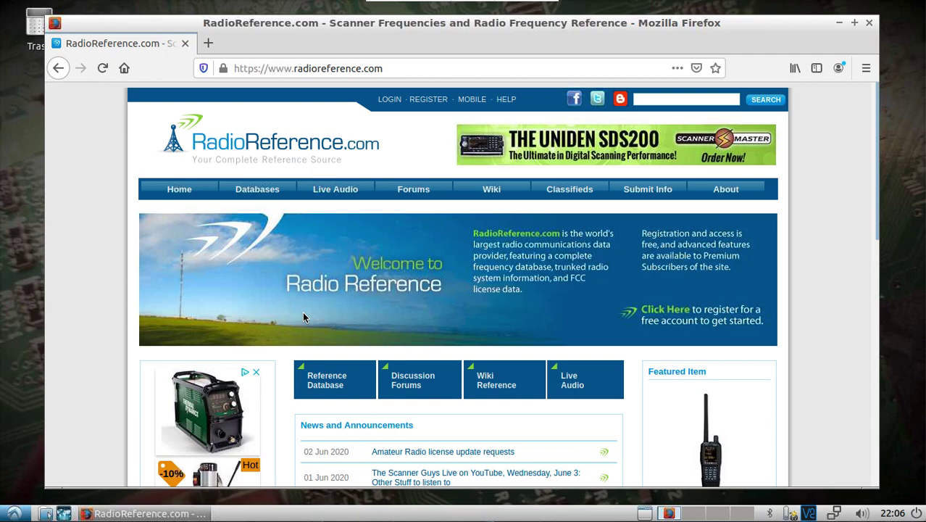
# Open RadioReference.com's Databases section and scroll to the United States coverage map.
pyautogui.click(260, 188)
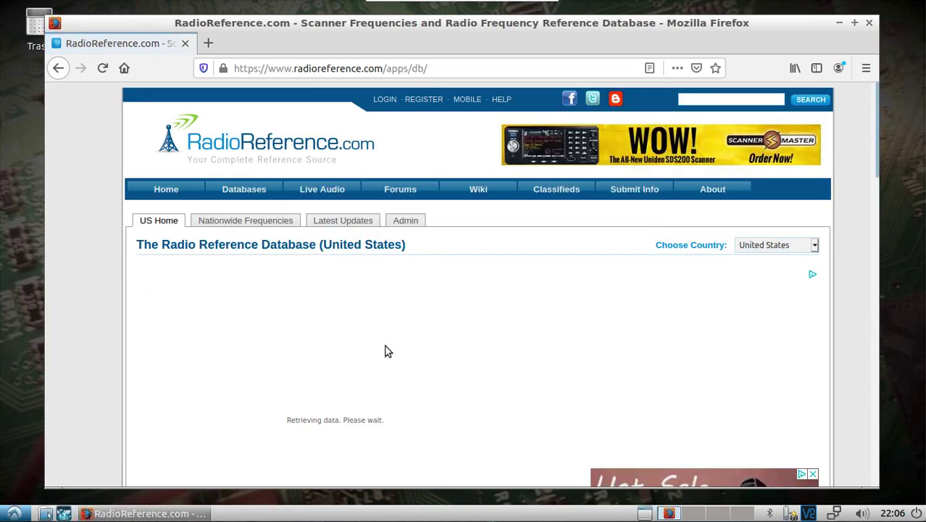
pyautogui.scroll(-1, 384, 347)
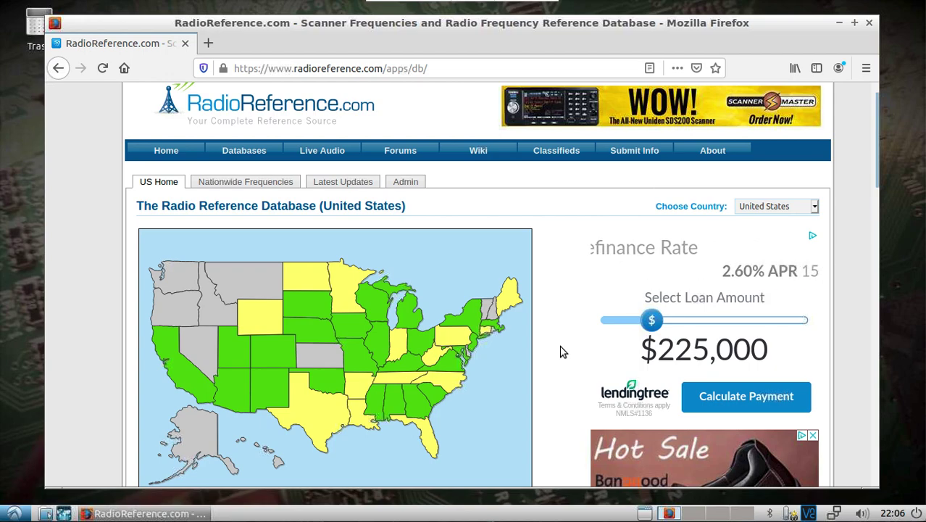
pyautogui.click(15, 513)
# Launch LXTerminal from System Tools, move the window up-left, and enlarge its font.
pyautogui.moveTo(50, 392)
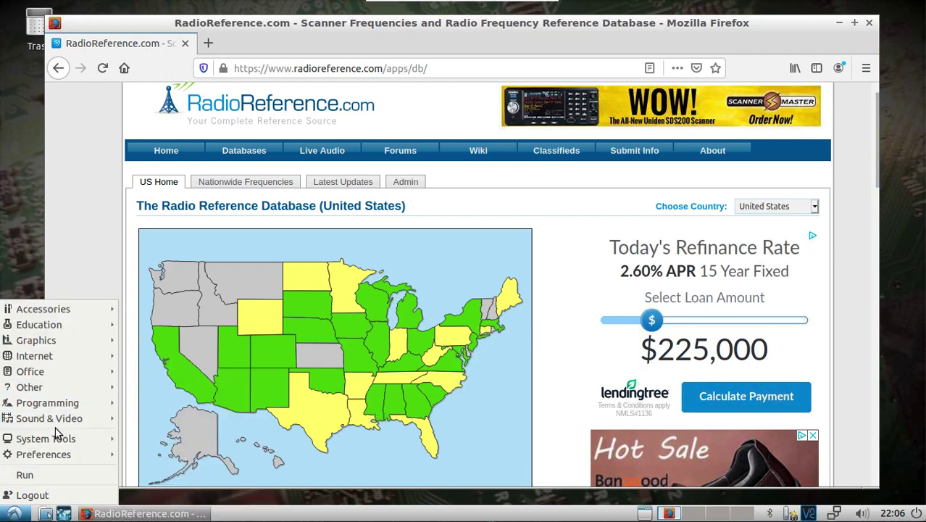
pyautogui.moveTo(58, 436)
pyautogui.click(174, 345)
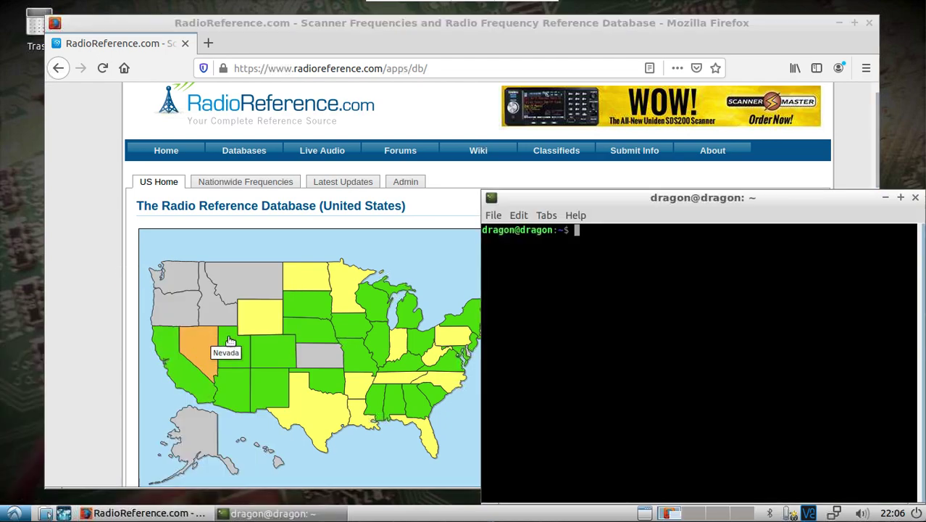
pyautogui.moveTo(580, 190); pyautogui.dragTo(288, 79)
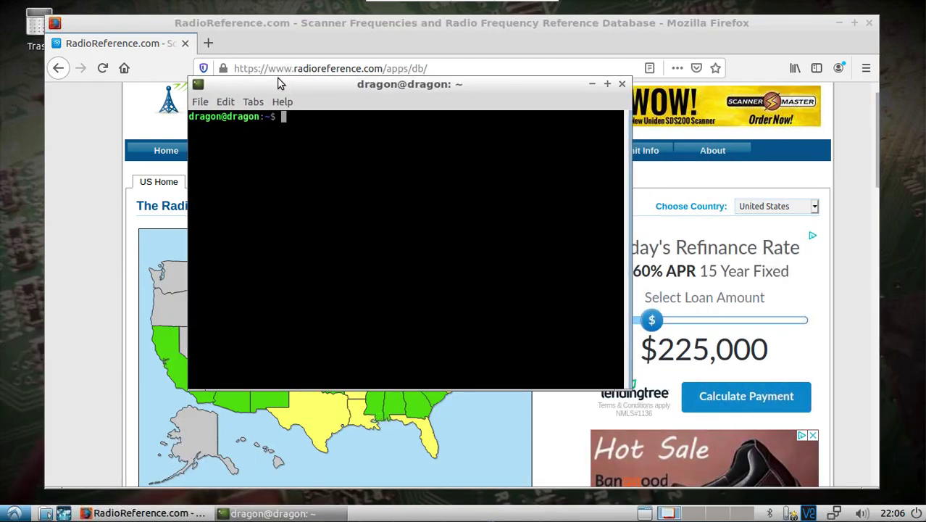
pyautogui.hotkey('ctrl', 'shift', '+')
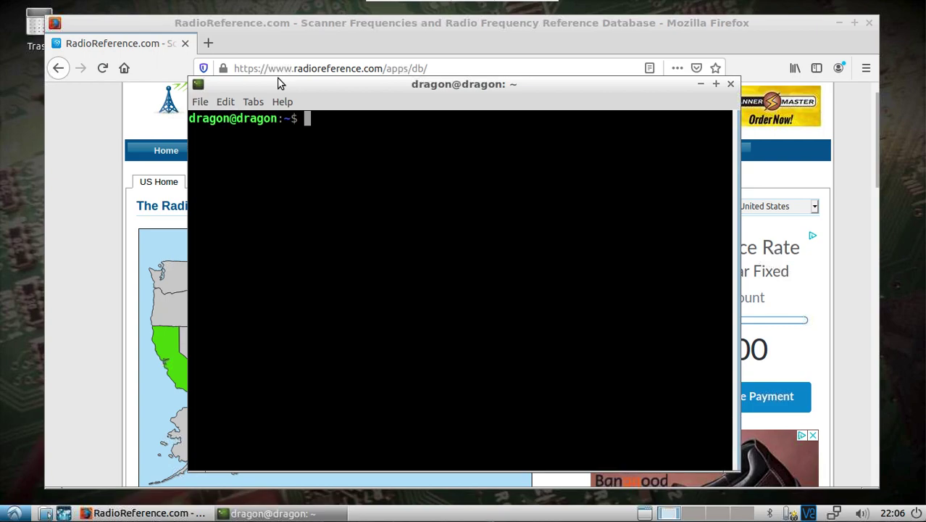
# Run sudo ./gradlew build in /usr/src/jmbe-1.0.4 and select the resulting jmbe-1.0.4.jar path.
pyautogui.write('cd /usr/src/')
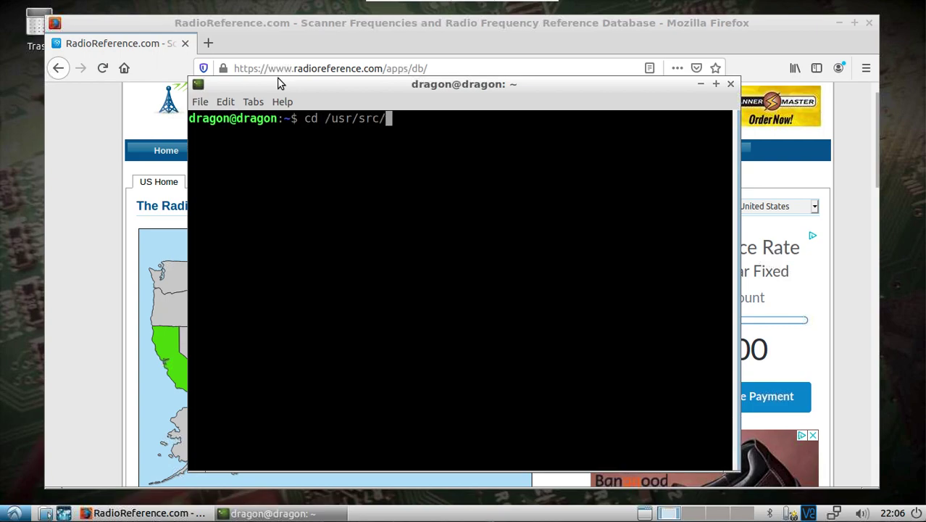
pyautogui.write('jm')
pyautogui.press('Tab')
pyautogui.press('Return')
pyautogui.write('sudo ./gradle')
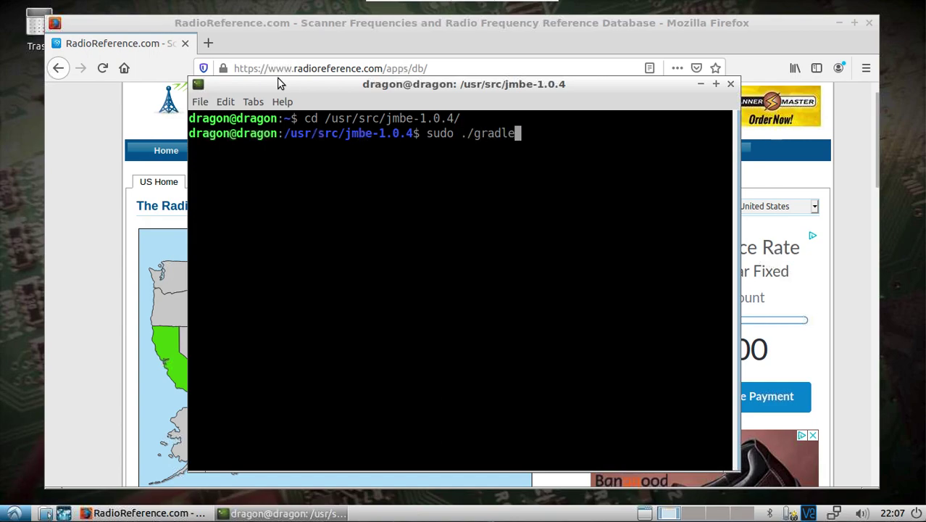
pyautogui.write('w build')
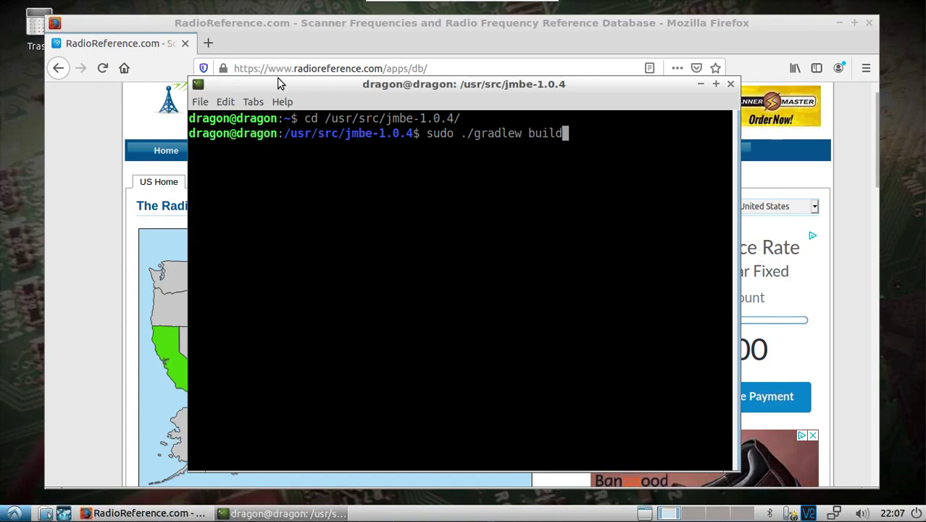
pyautogui.press('Return')
pyautogui.press('Return')
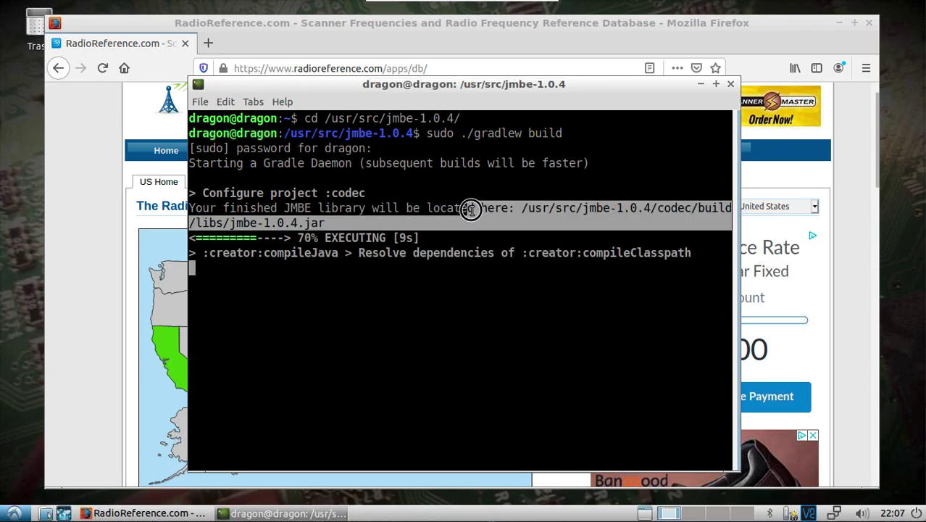
pyautogui.doubleClick(526, 208)
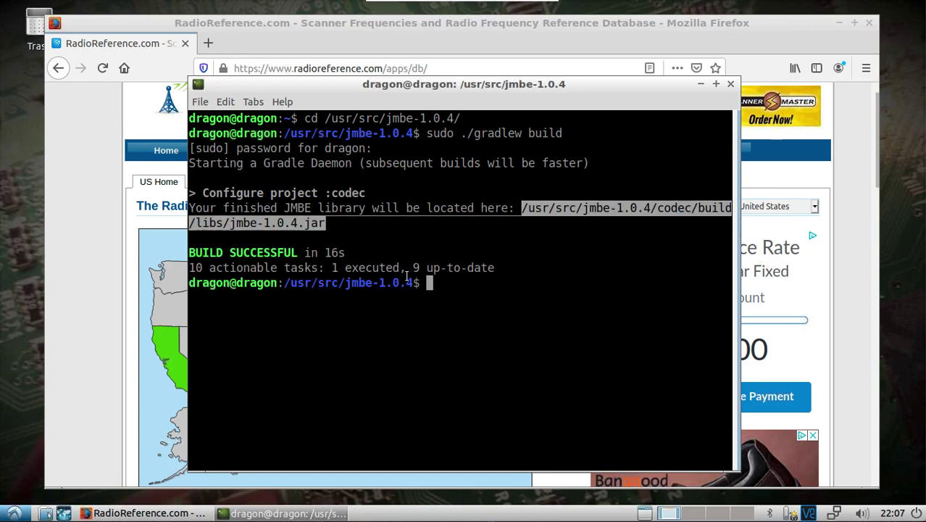
# Go up to /usr/src and into the sdr-trunk-linux-x86_64-v0.4.0 folder.
pyautogui.click(440, 393)
pyautogui.write('cd ..')
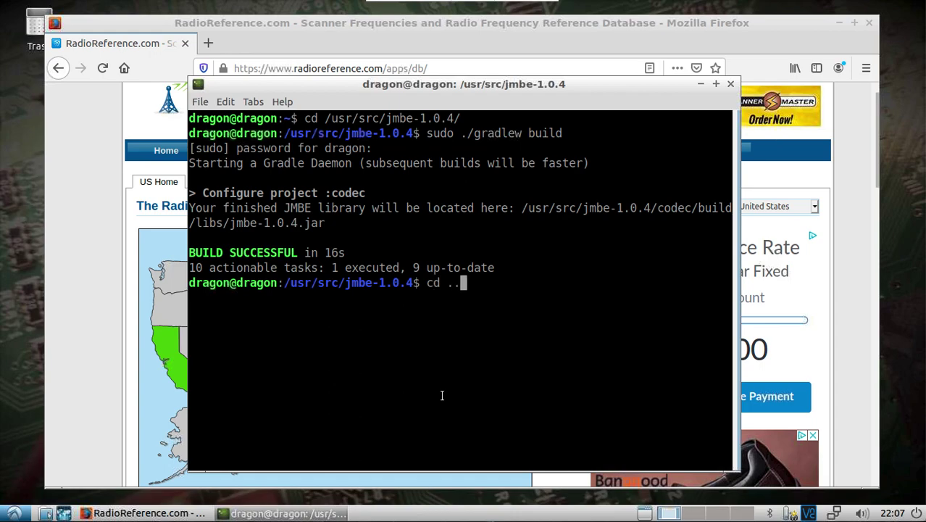
pyautogui.press('Return')
pyautogui.write('cd sdr-')
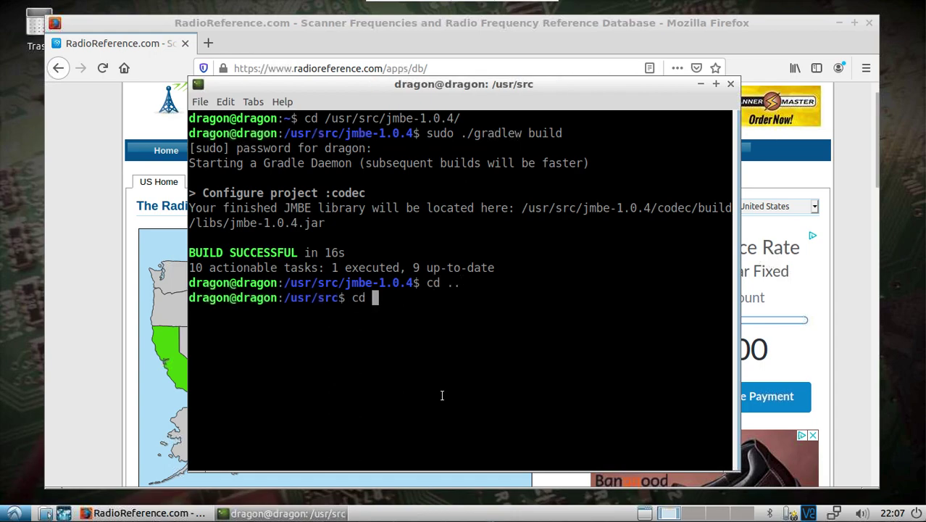
pyautogui.press('Tab')
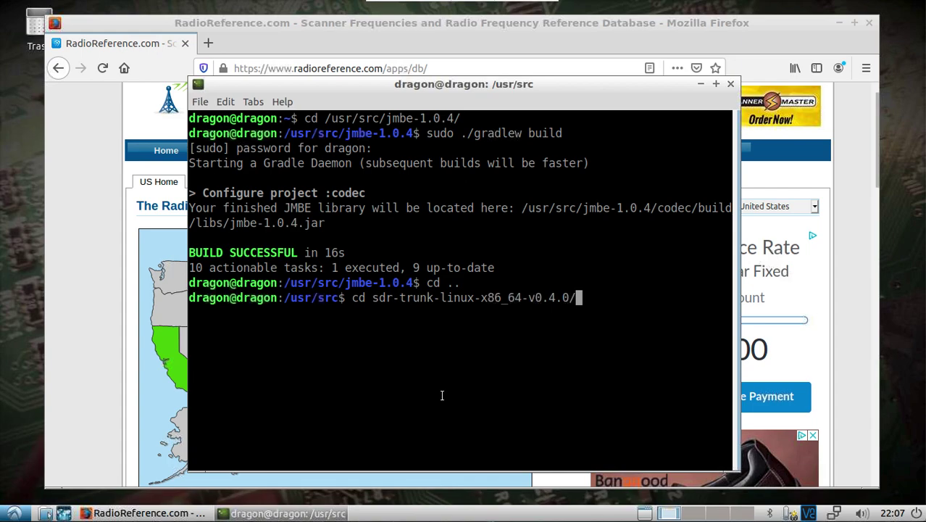
pyautogui.press('Return')
# Enter the bin folder, list its files, and run sudo ./sdr-trunk.
pyautogui.write('cd b')
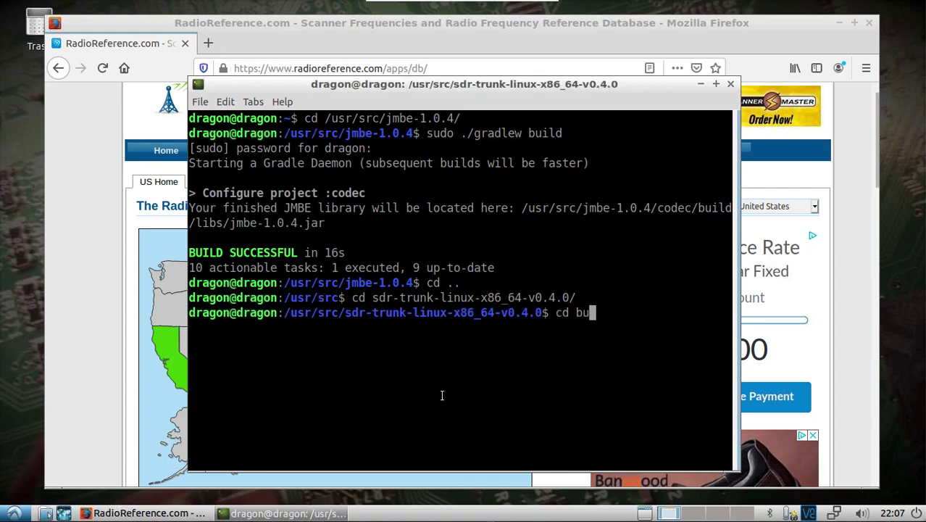
pyautogui.press('Tab')
pyautogui.press('Return')
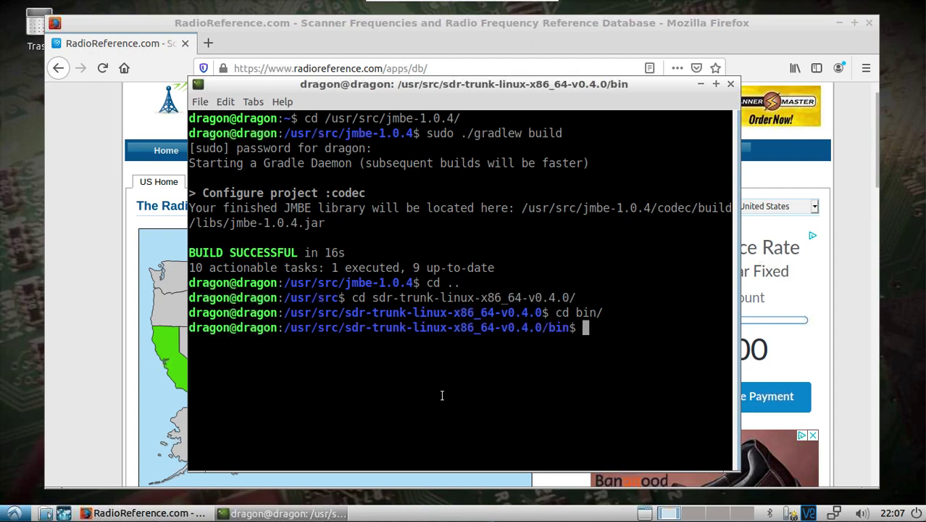
pyautogui.write('ls')
pyautogui.press('Return')
pyautogui.write('sudo ./sdr-trunk')
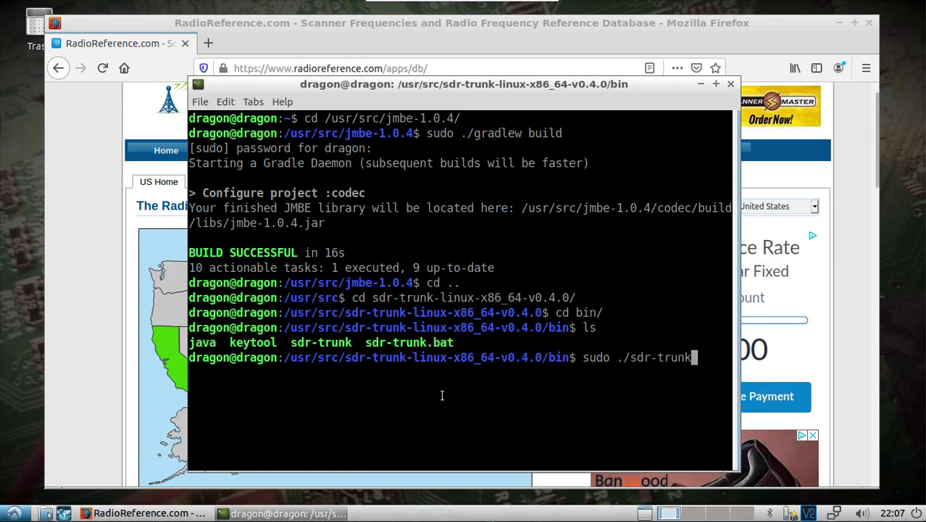
pyautogui.press('Return')
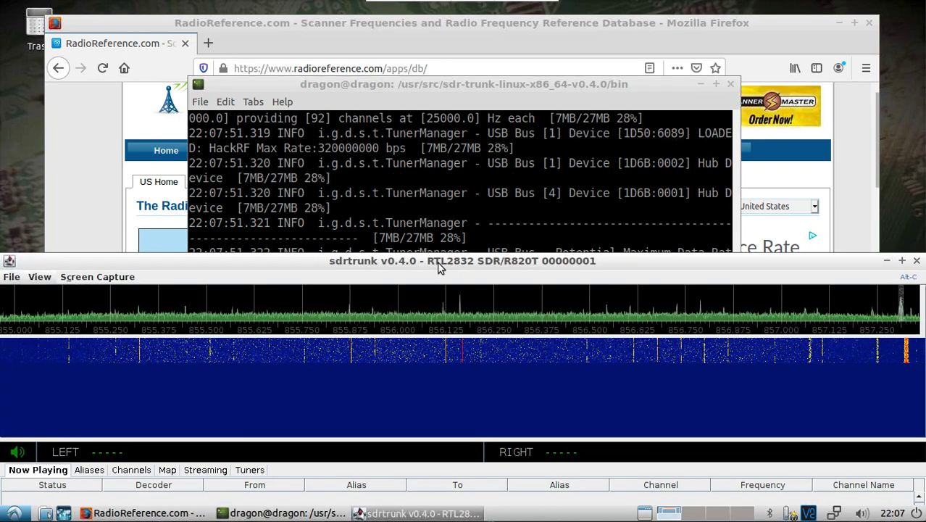
# Maximize SDRTrunk and open View > Preferences at Decoder > JMBE Audio Library.
pyautogui.doubleClick(438, 262)
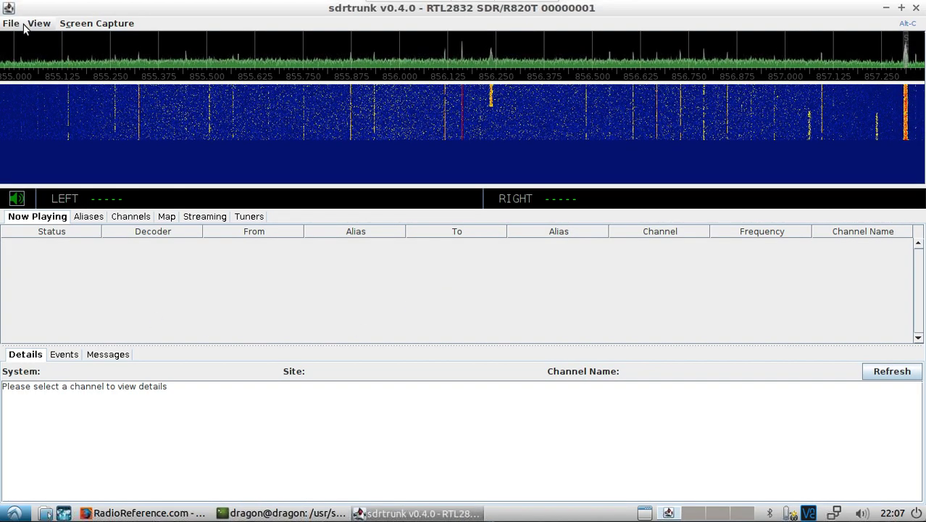
pyautogui.click(47, 25)
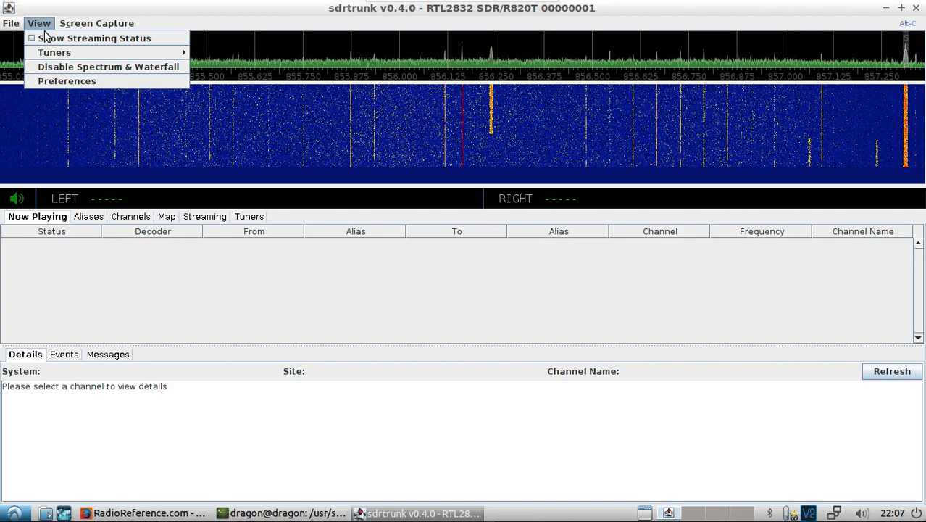
pyautogui.click(55, 82)
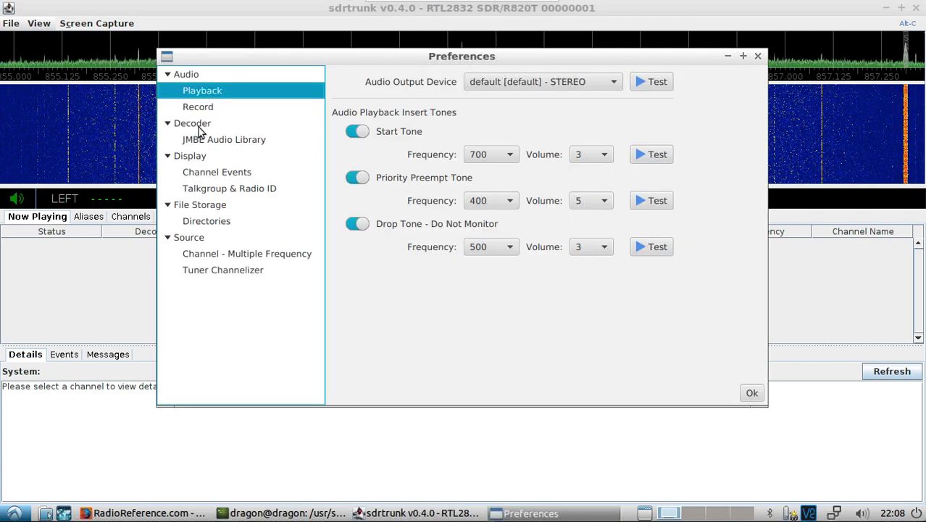
pyautogui.click(219, 140)
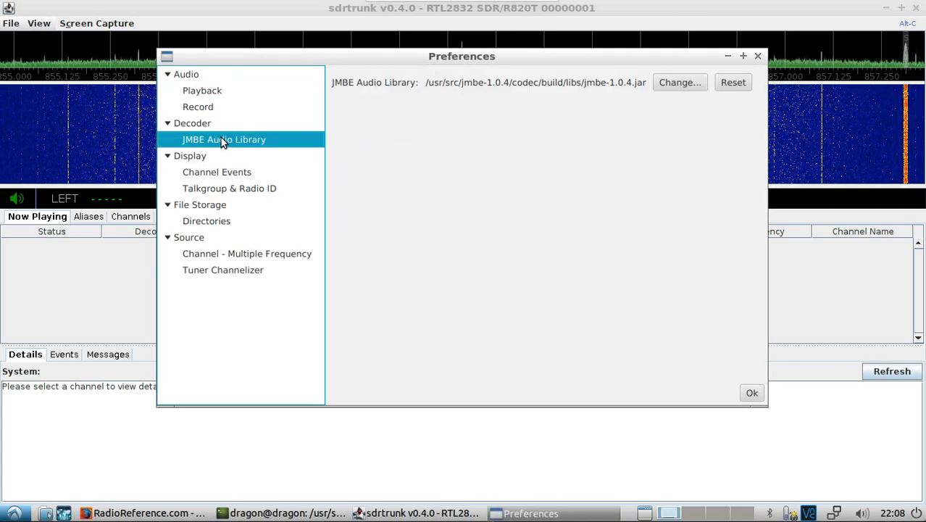
# Browse from /usr/src to jmbe-1.0.4/codec/build/libs and pick jmbe-1.0.4.jar as the library.
pyautogui.click(670, 84)
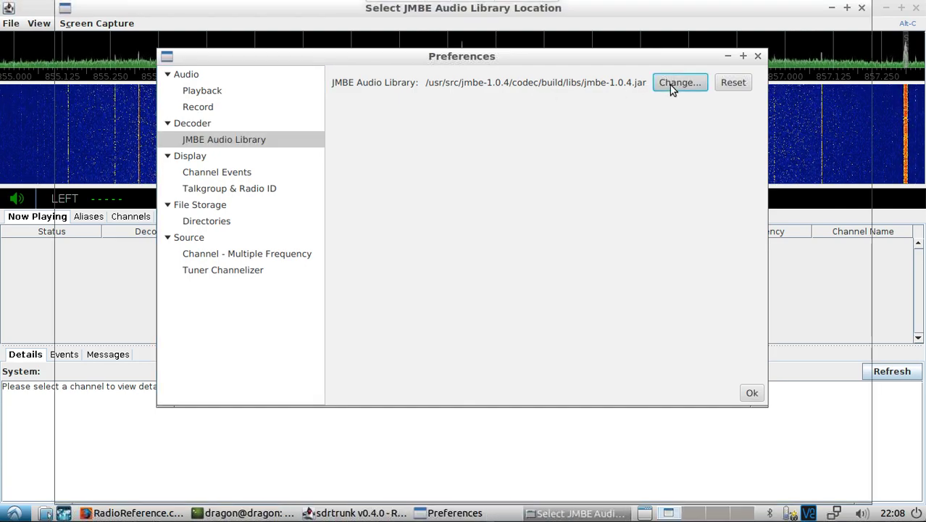
pyautogui.click(265, 34)
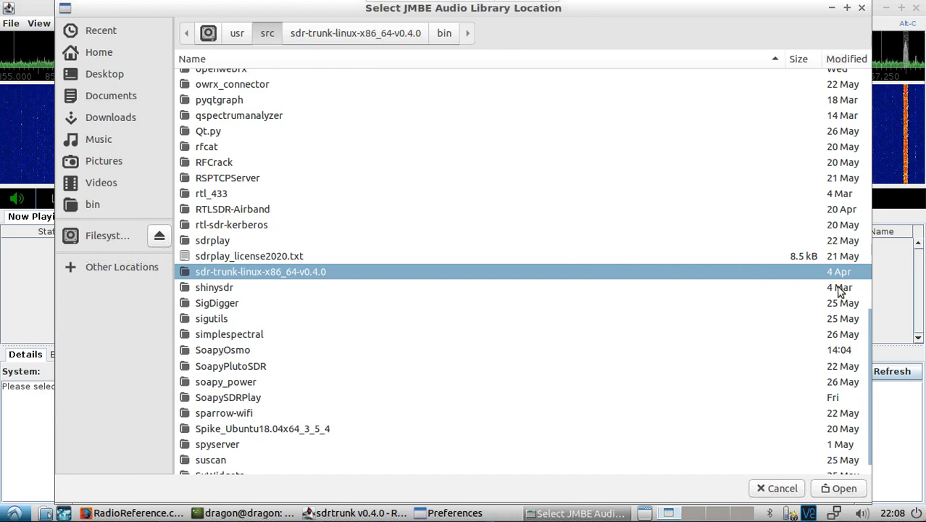
pyautogui.moveTo(868, 341); pyautogui.dragTo(852, 185)
pyautogui.doubleClick(222, 142)
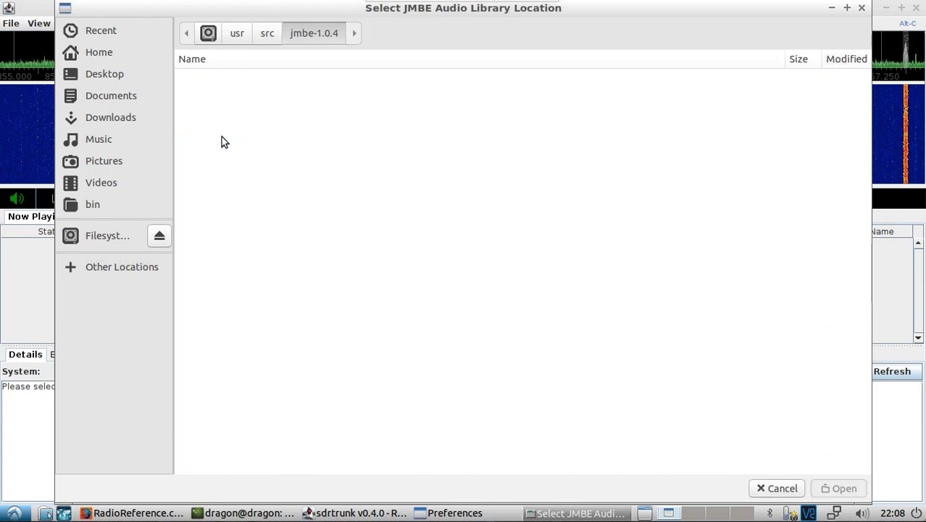
pyautogui.doubleClick(213, 124)
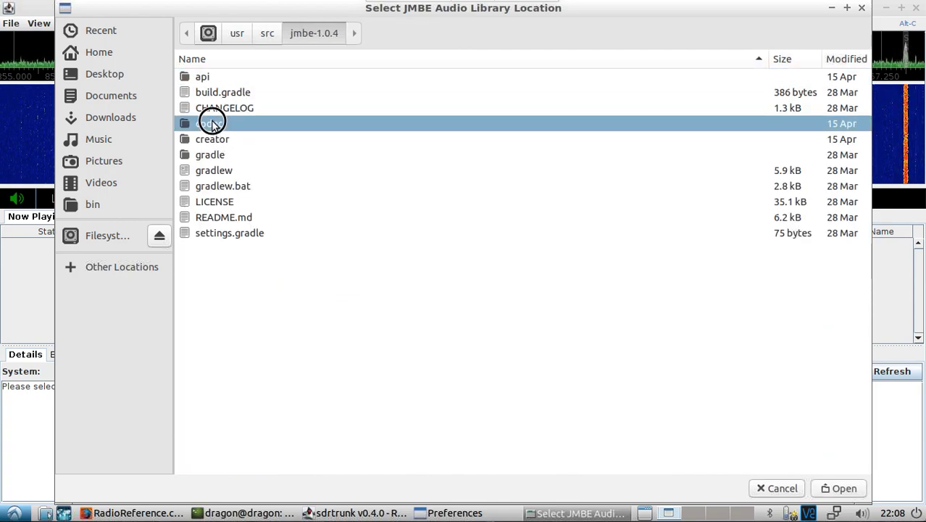
pyautogui.doubleClick(211, 79)
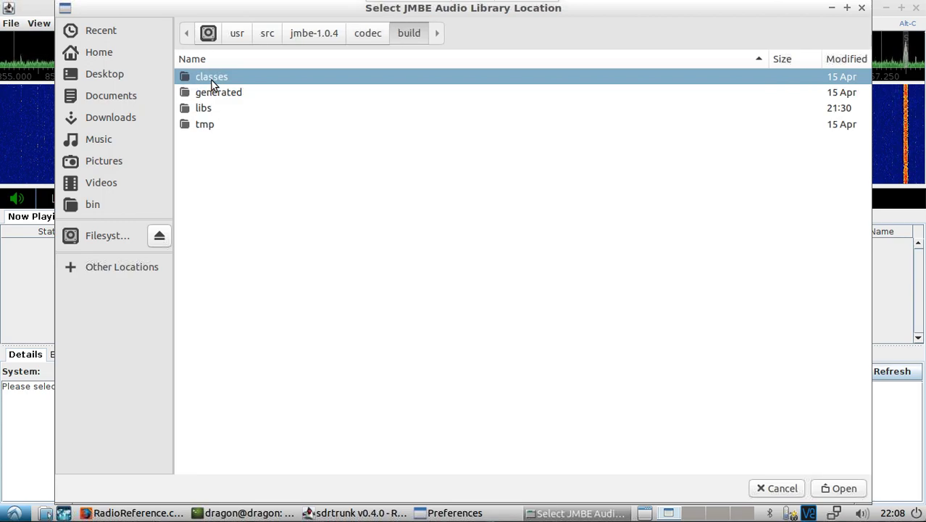
pyautogui.click(208, 108)
pyautogui.doubleClick(209, 108)
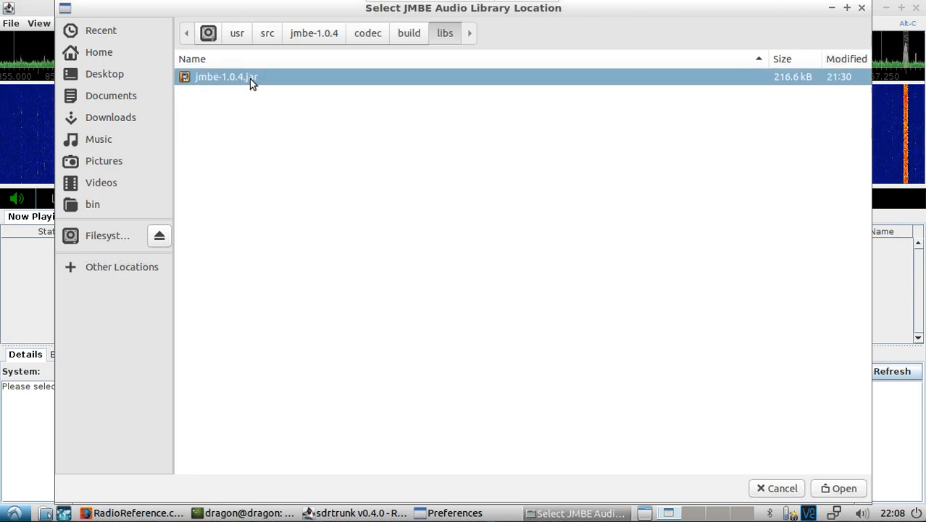
pyautogui.doubleClick(250, 83)
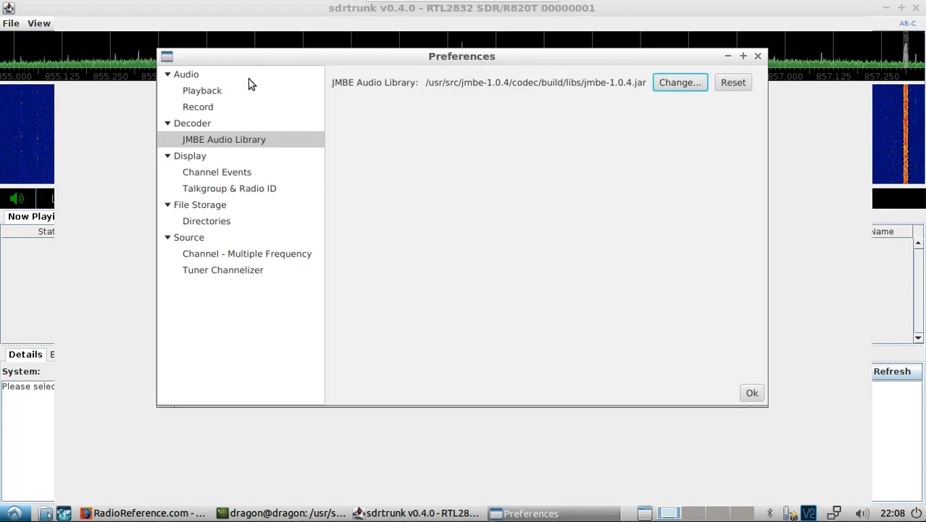
# Close Preferences and set New Channel's preferred tuner to RTL2832 SDR/R820T 00000001.
pyautogui.click(751, 391)
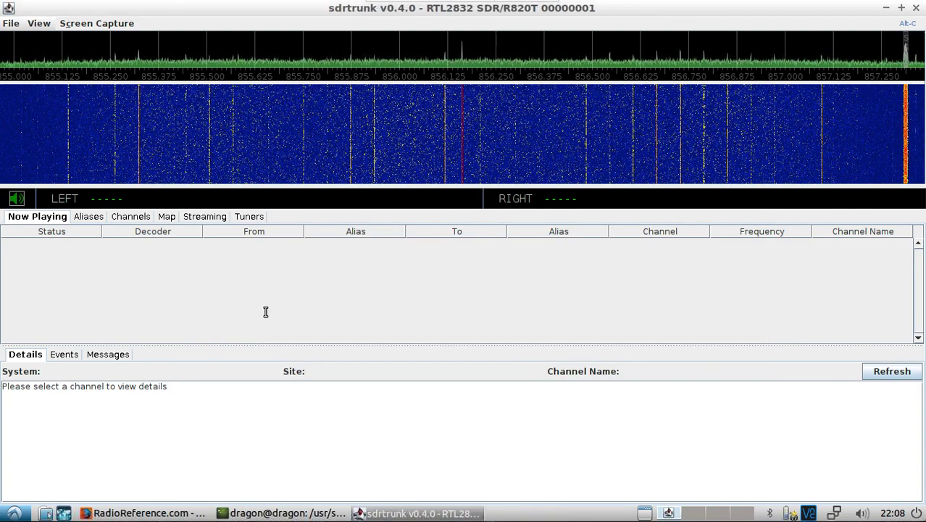
pyautogui.click(129, 217)
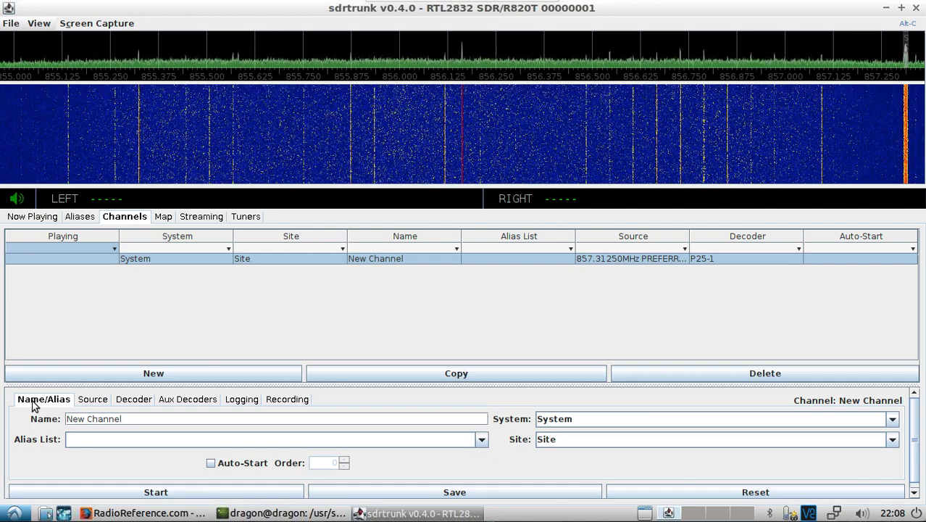
pyautogui.click(94, 401)
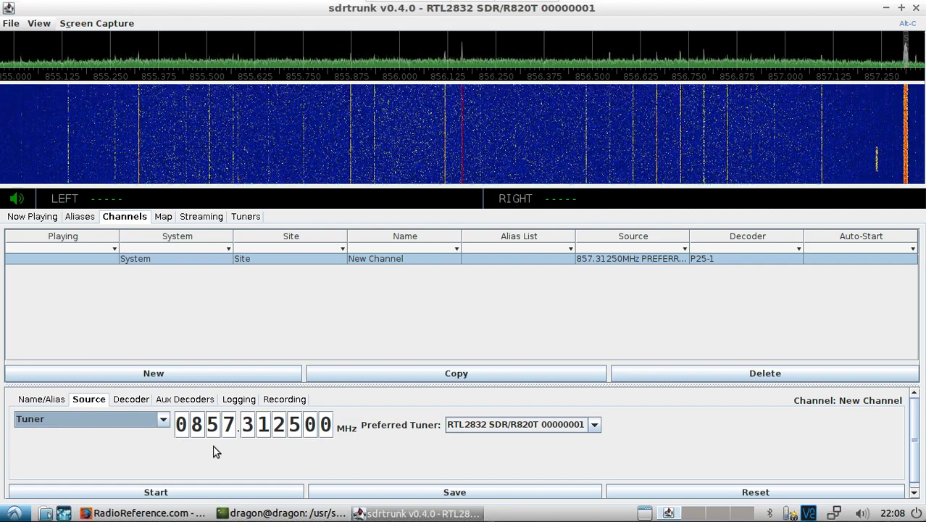
pyautogui.click(596, 426)
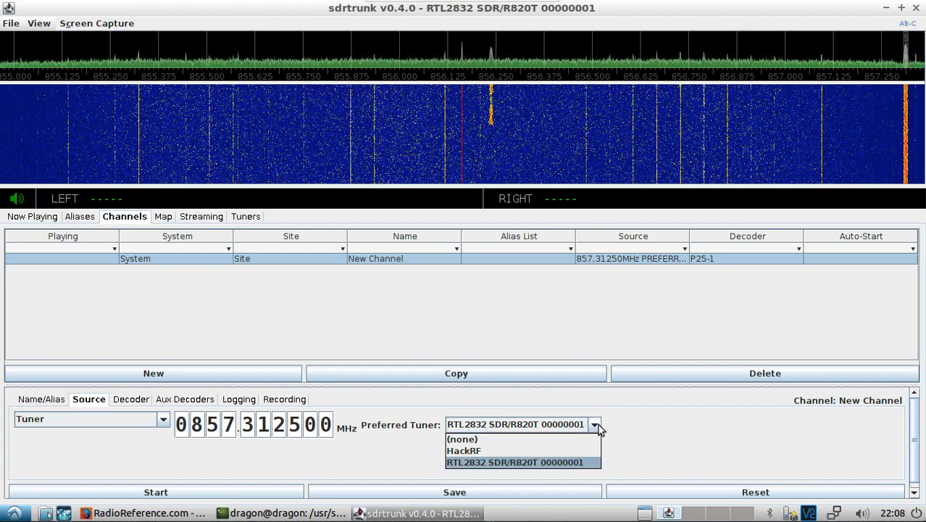
pyautogui.click(537, 464)
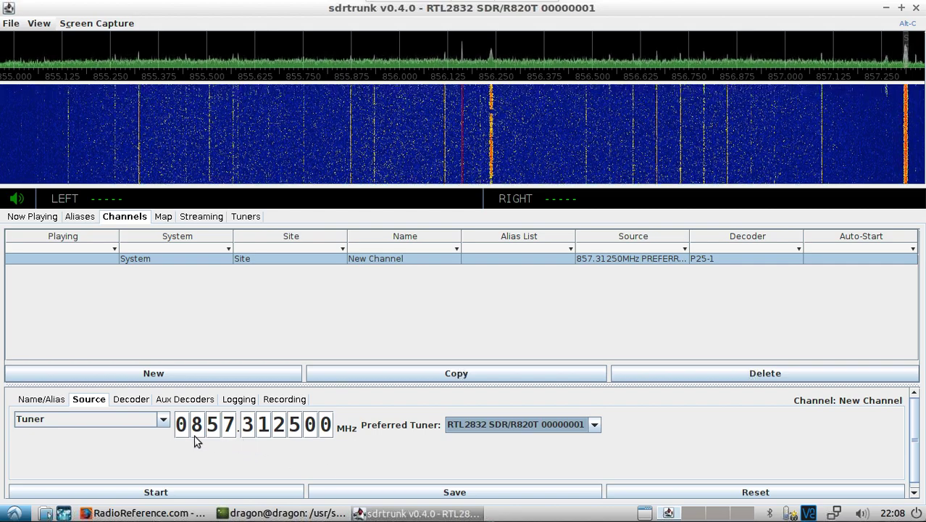
# Set New Channel's decoder to P25 Phase 1 and save the channel configuration.
pyautogui.click(130, 399)
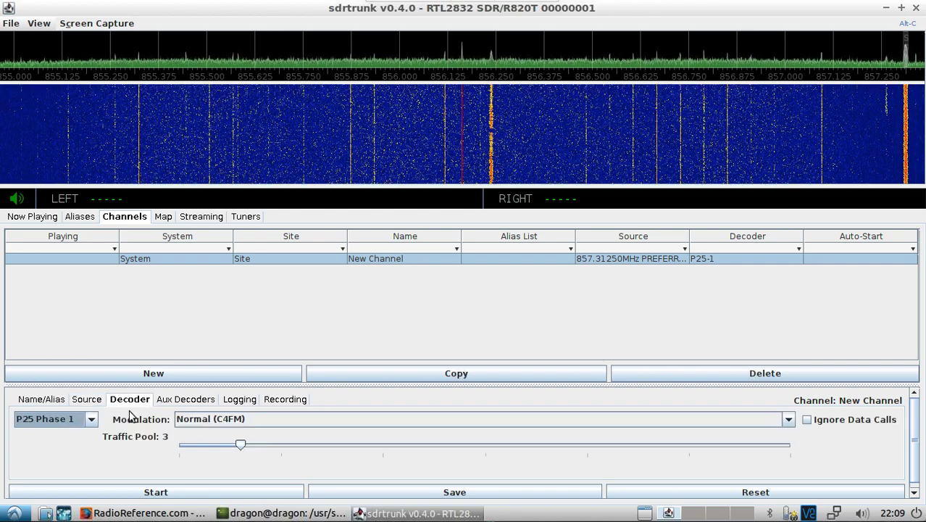
pyautogui.click(92, 420)
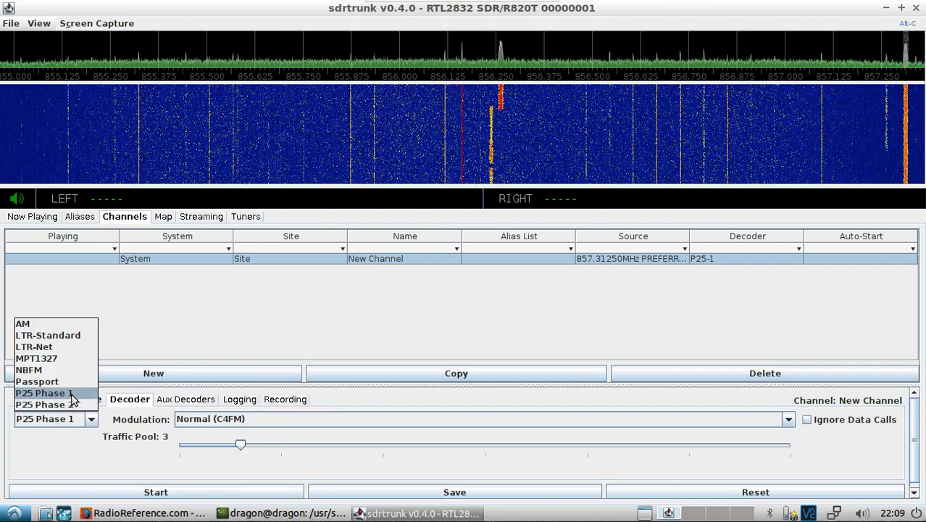
pyautogui.click(72, 395)
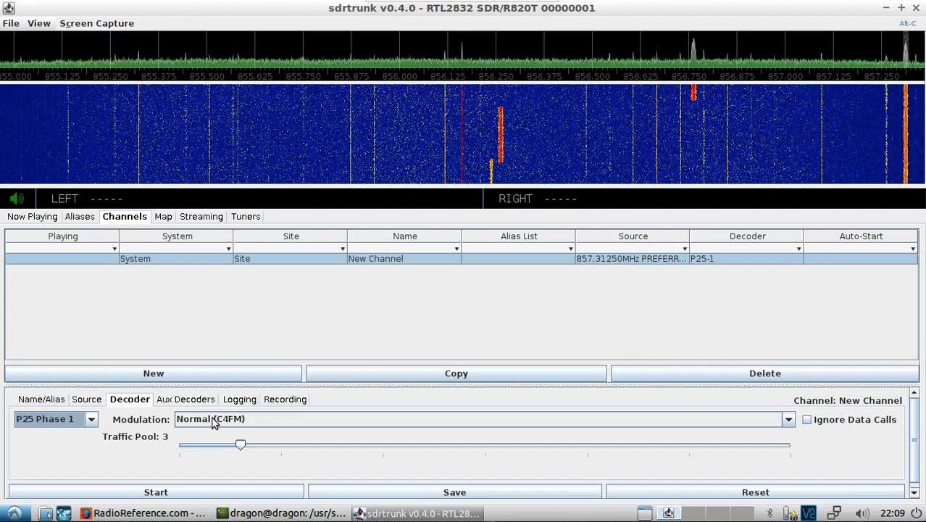
pyautogui.click(398, 493)
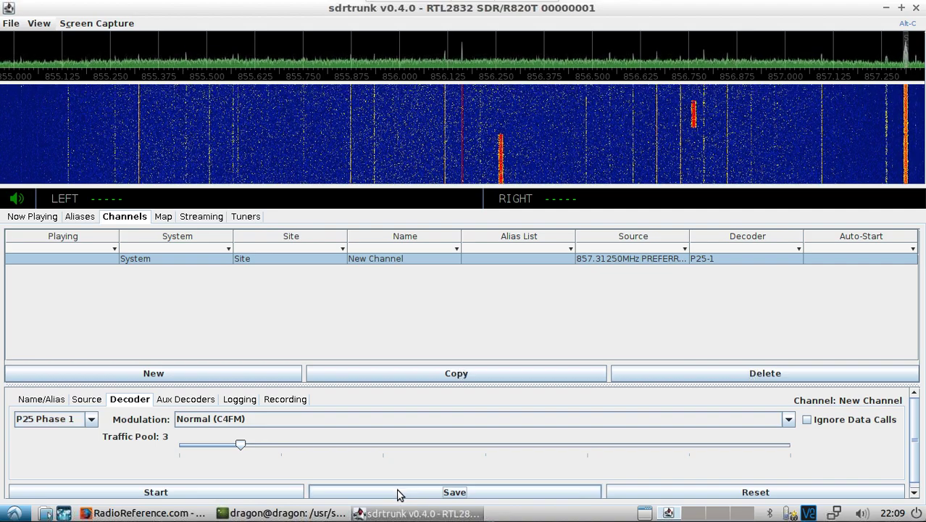
pyautogui.click(244, 219)
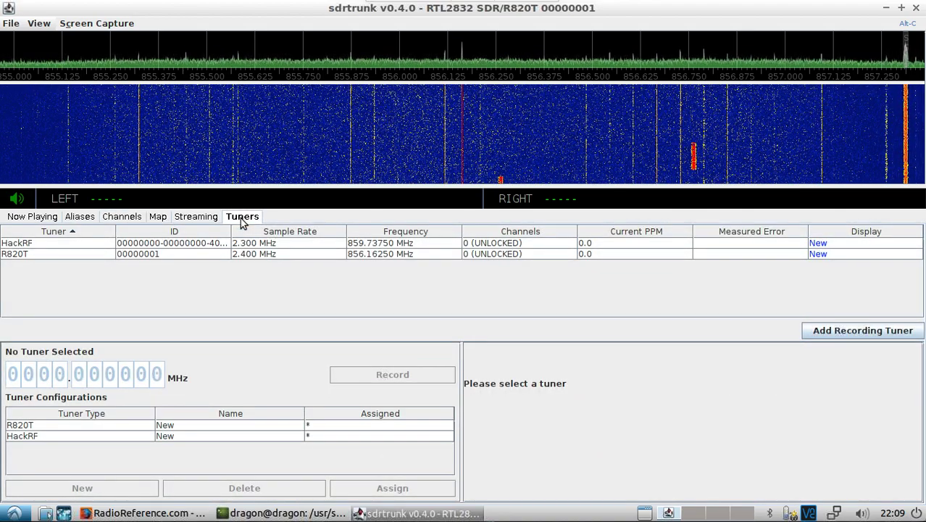
# Select the R820T tuner and adjust its frequency digits from 856.1625 to 857.312500 MHz.
pyautogui.click(33, 256)
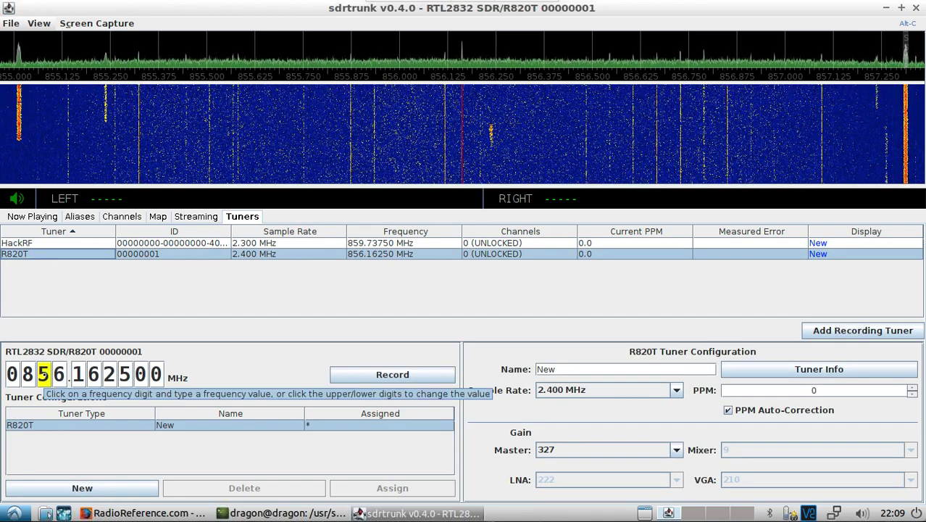
pyautogui.click(44, 369)
pyautogui.scroll(1, 43, 374)
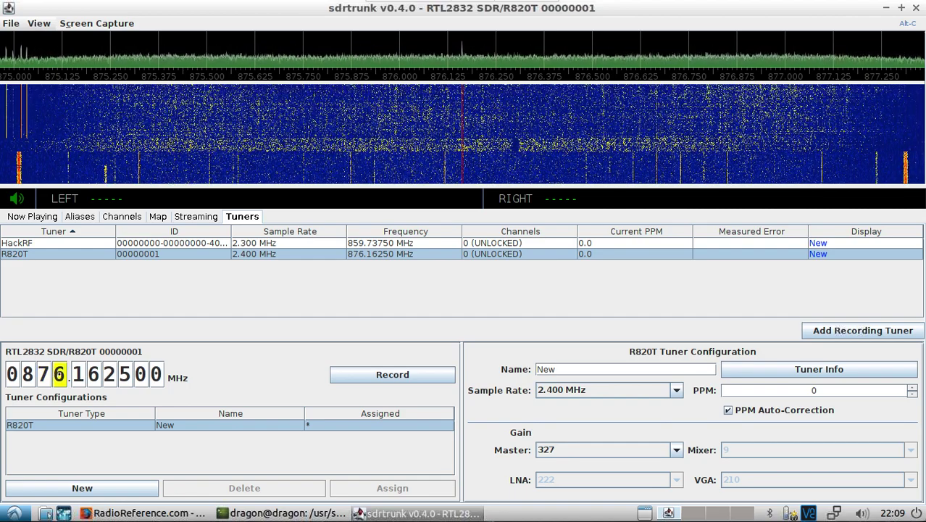
pyautogui.click(59, 379)
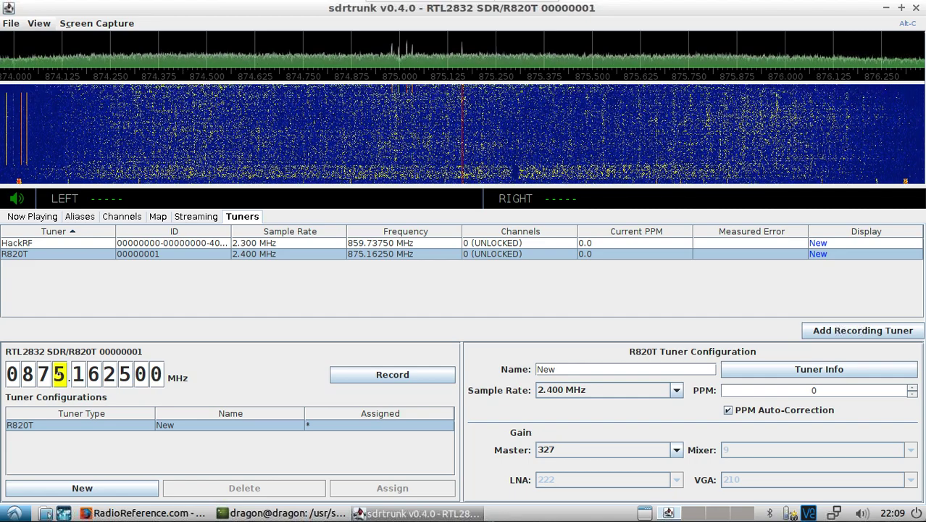
pyautogui.scroll(2, 79, 377)
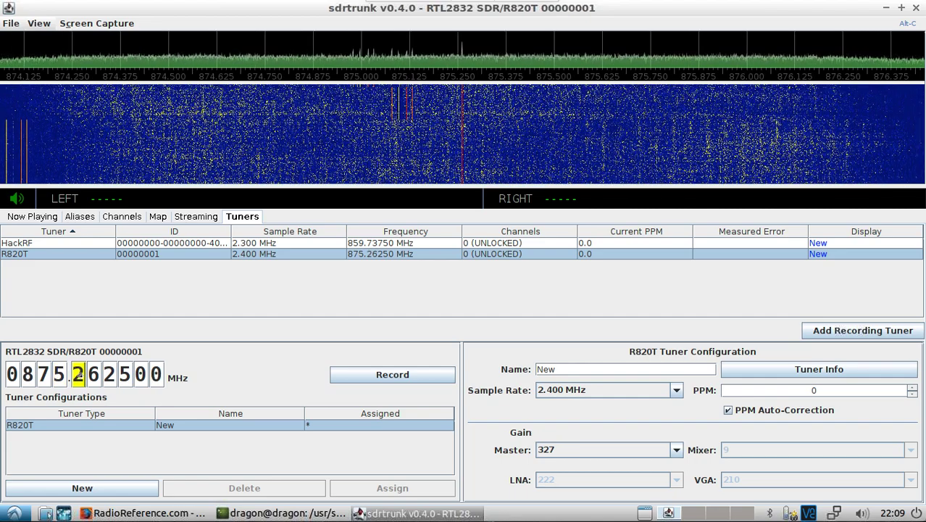
pyautogui.scroll(-3, 93, 375)
pyautogui.scroll(-2, 94, 375)
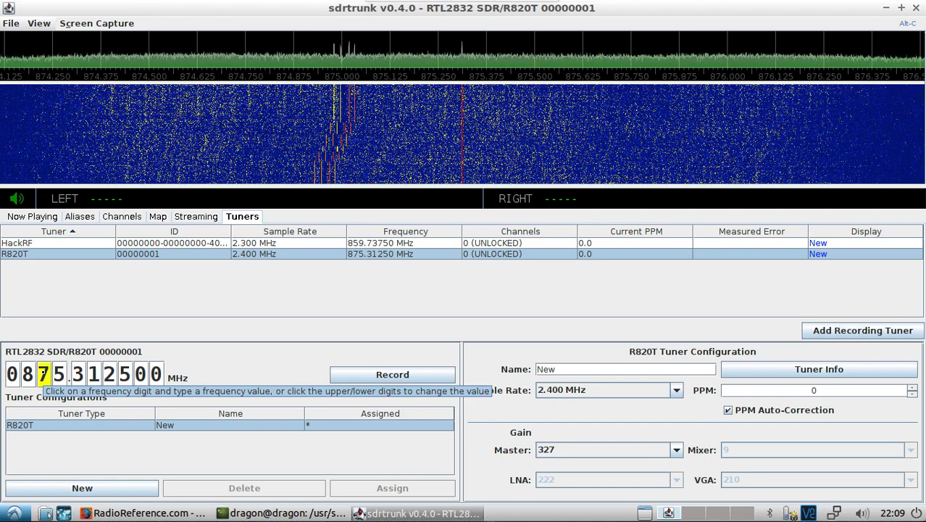
pyautogui.scroll(-1, 44, 375)
pyautogui.scroll(-1, 44, 374)
pyautogui.scroll(1, 59, 374)
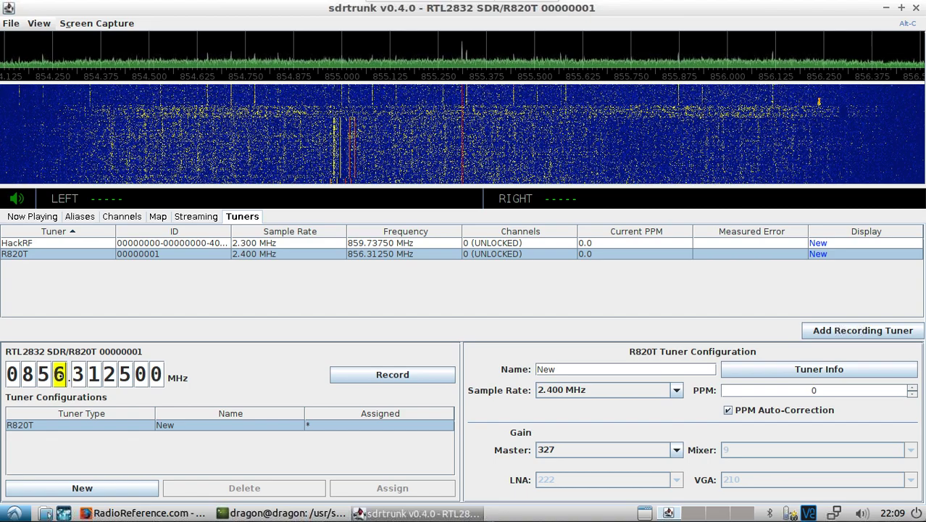
pyautogui.scroll(1, 59, 374)
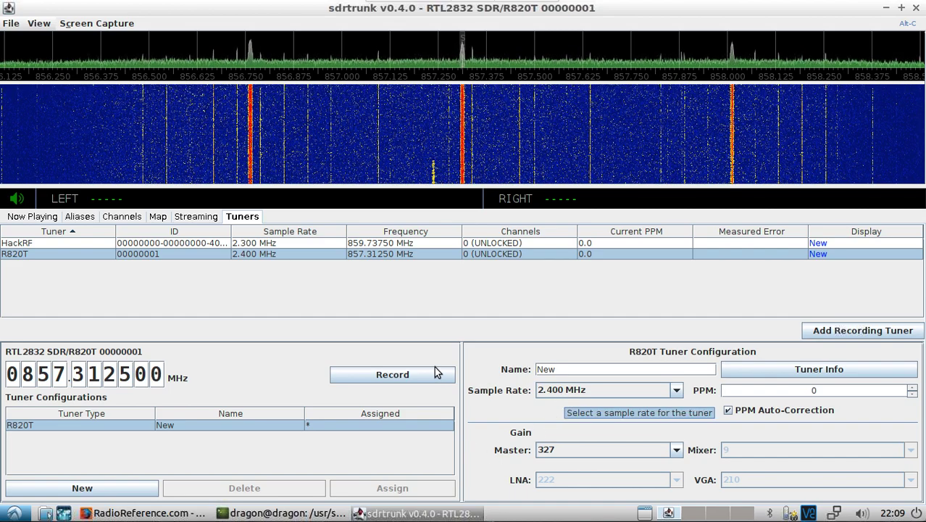
pyautogui.click(110, 221)
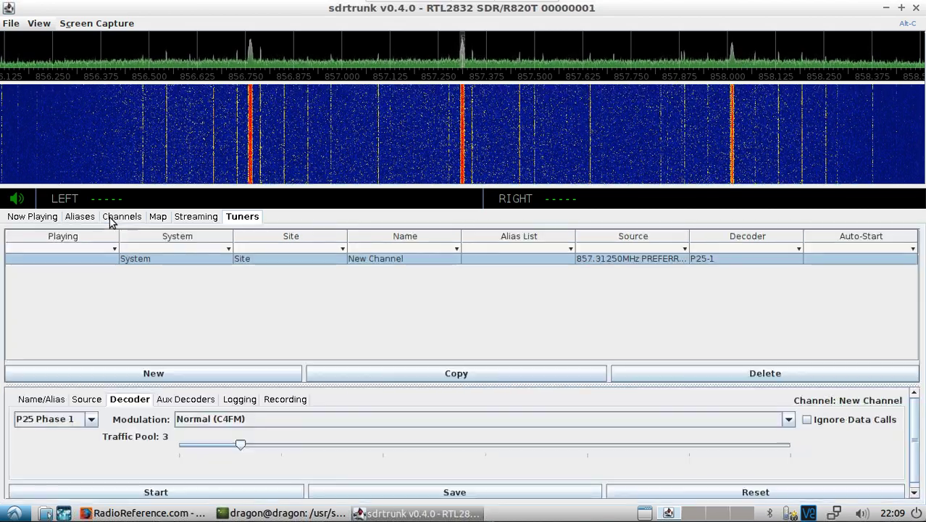
# Start decoding New Channel, raise the system volume, then check the R820T lock in Tuners.
pyautogui.click(183, 493)
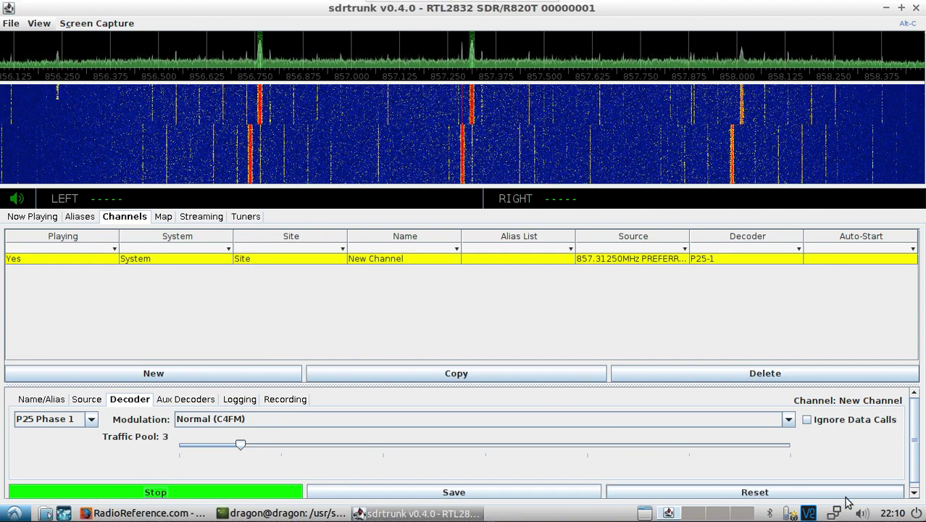
pyautogui.click(870, 513)
pyautogui.moveTo(818, 472)
pyautogui.mouseDown()
pyautogui.moveTo(852, 475)
pyautogui.moveTo(818, 476)
pyautogui.mouseUp()
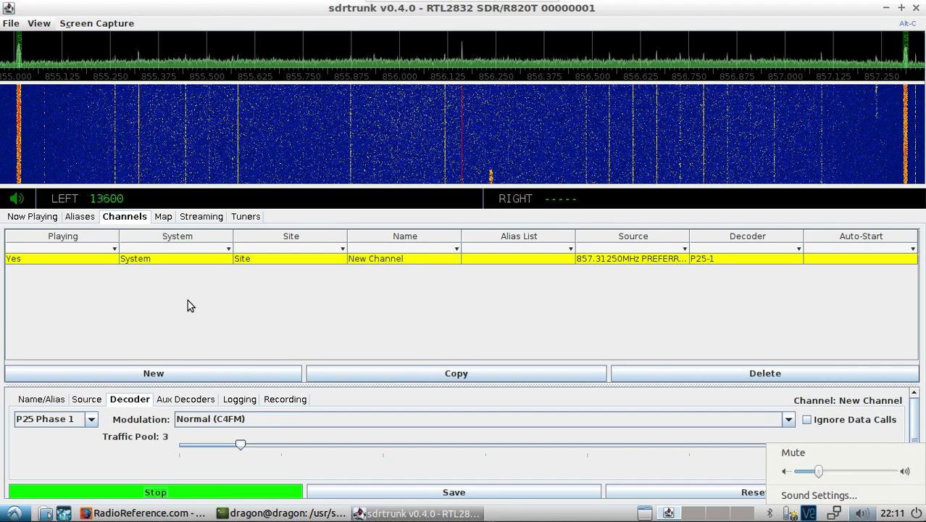
pyautogui.click(246, 226)
pyautogui.click(243, 217)
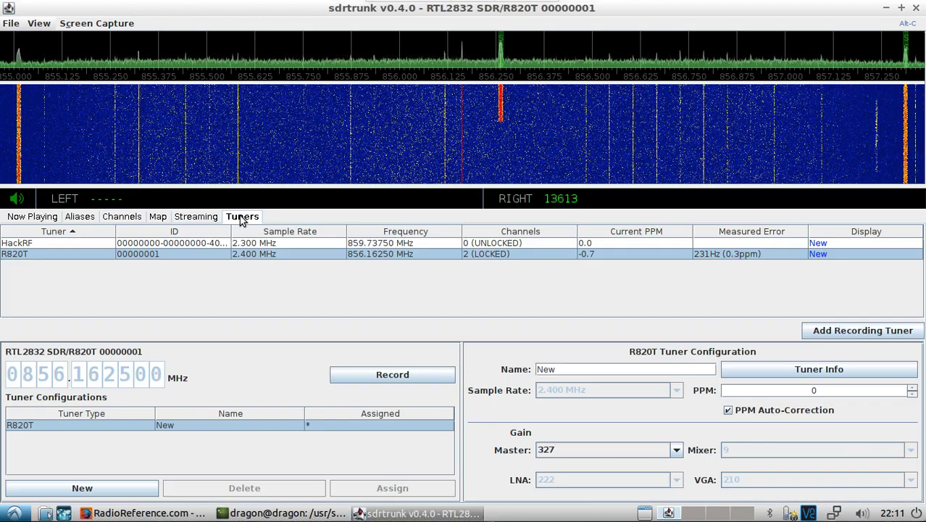